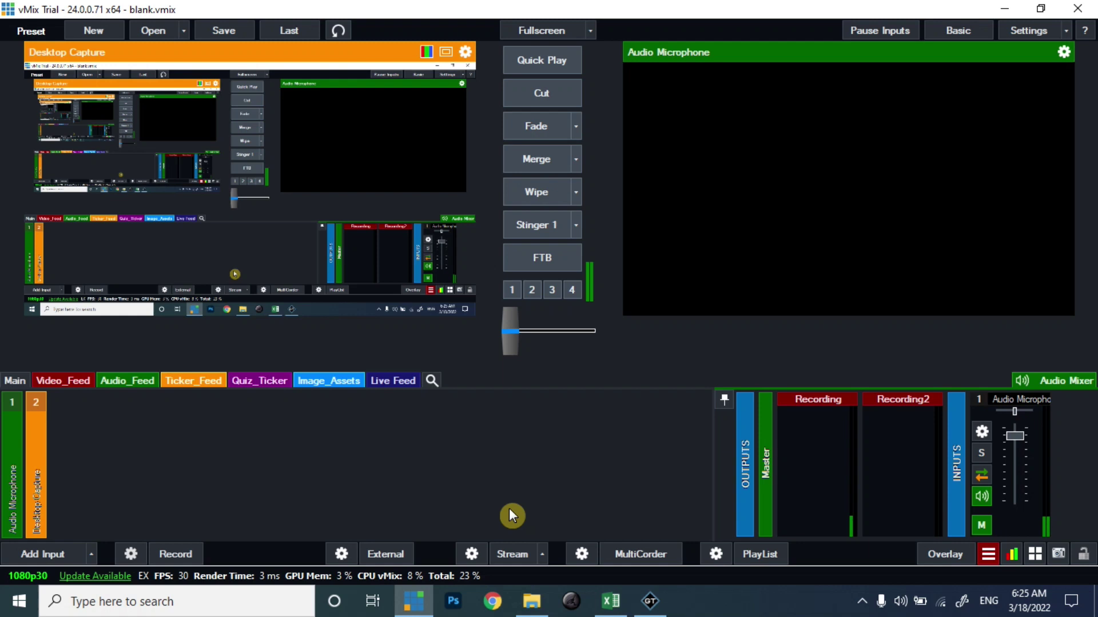
Start the vMix recording and launch GT Title Designer from the tools menu beside Overlay.
key(ctrl+r)
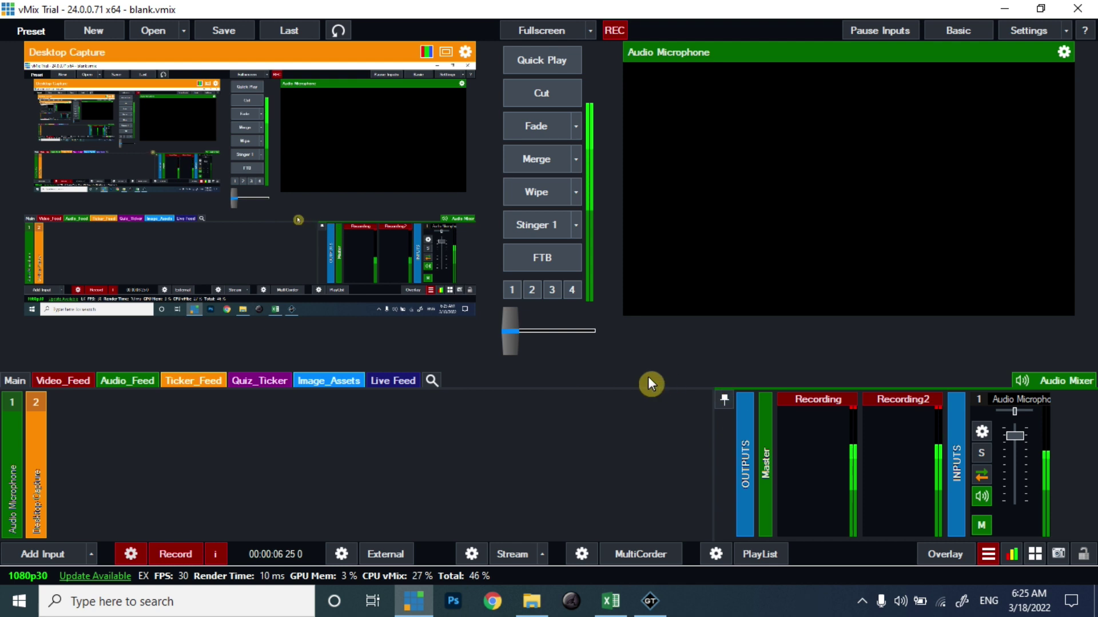
click(988, 553)
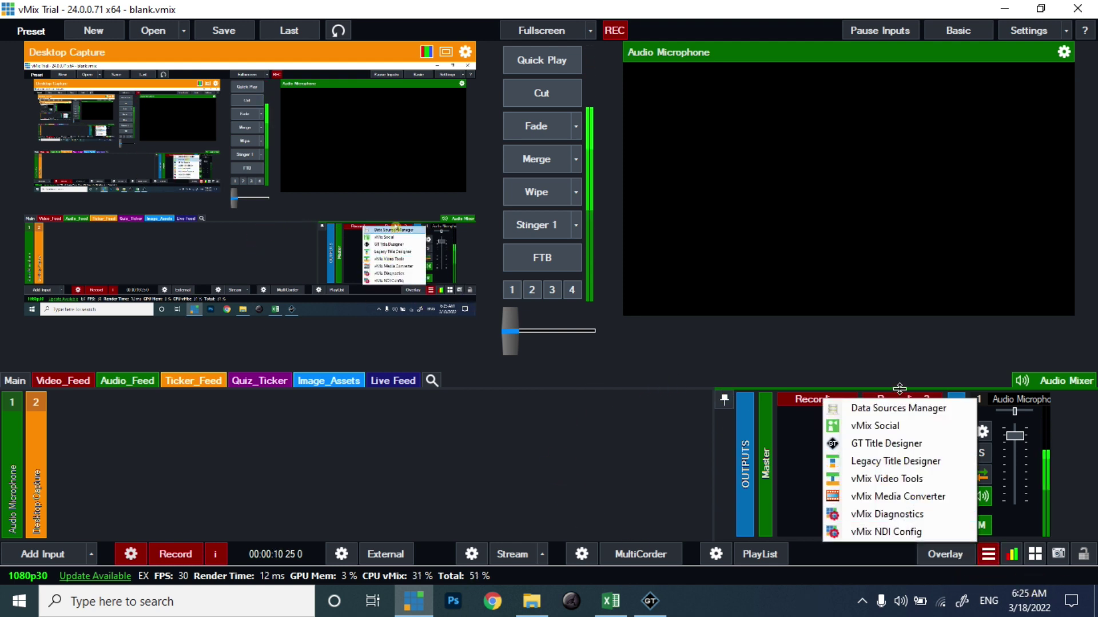
click(877, 449)
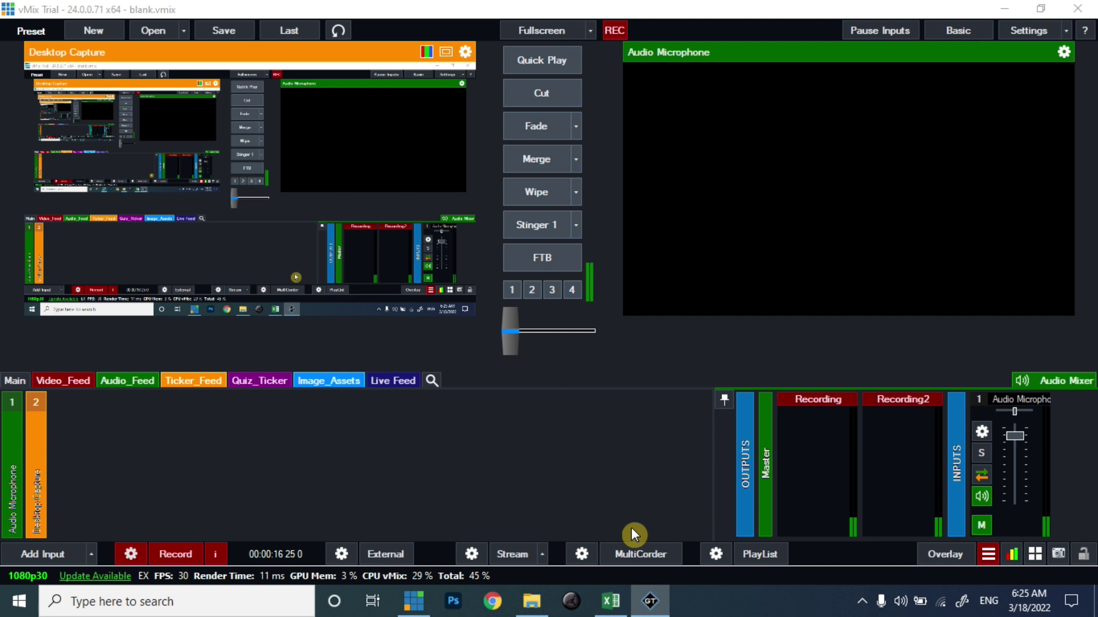
click(646, 600)
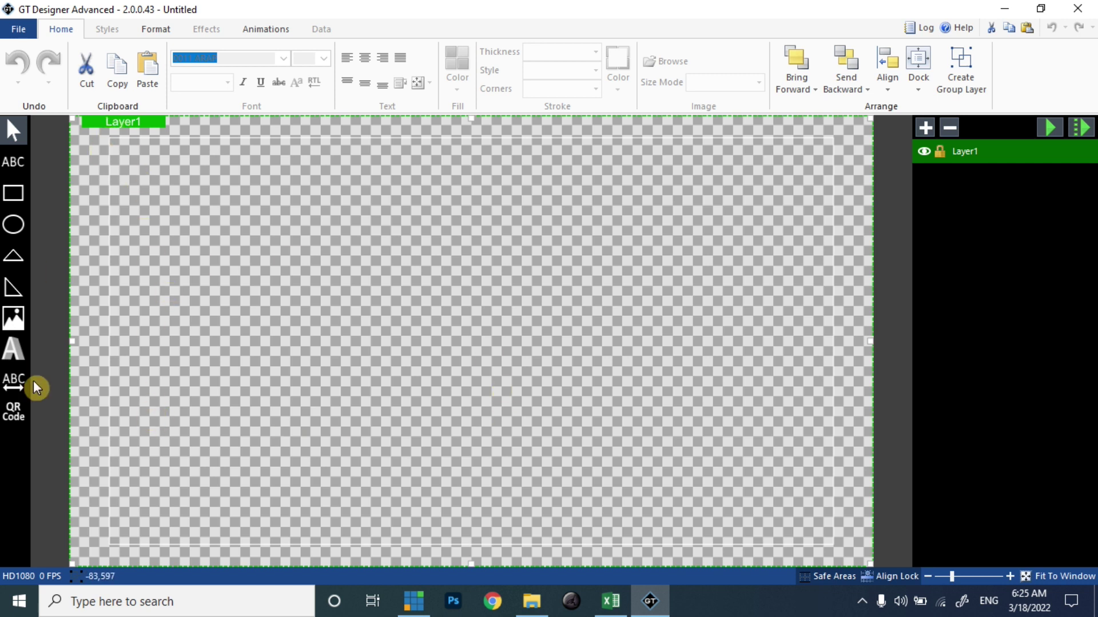
Insert the PUBG battlegrounds screenshot from the Images folder as a full-frame image.
click(17, 320)
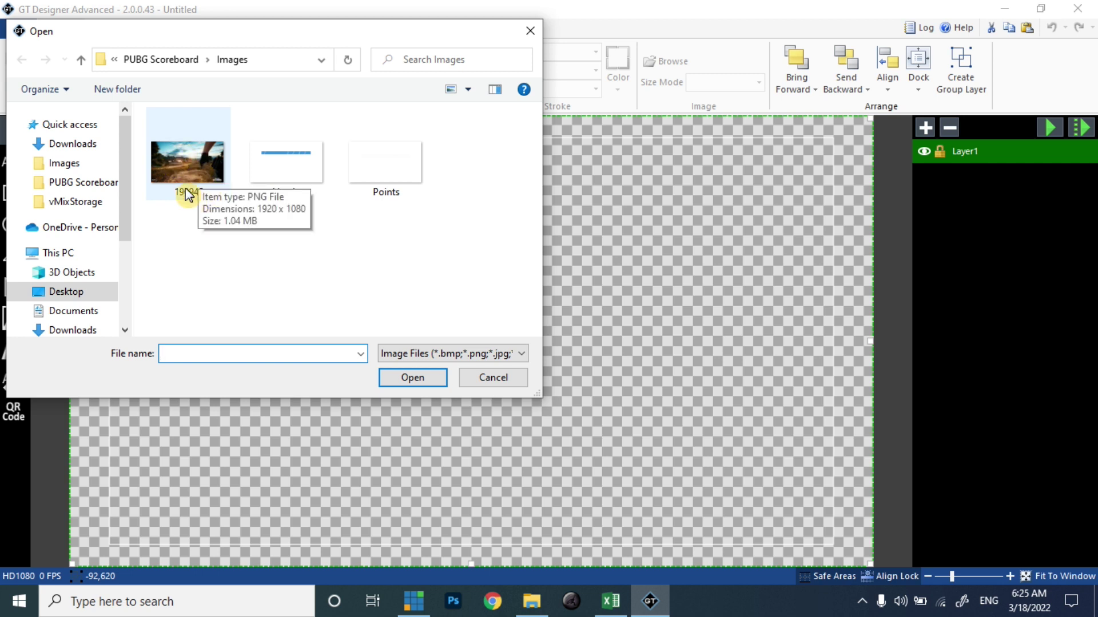
click(193, 164)
click(412, 379)
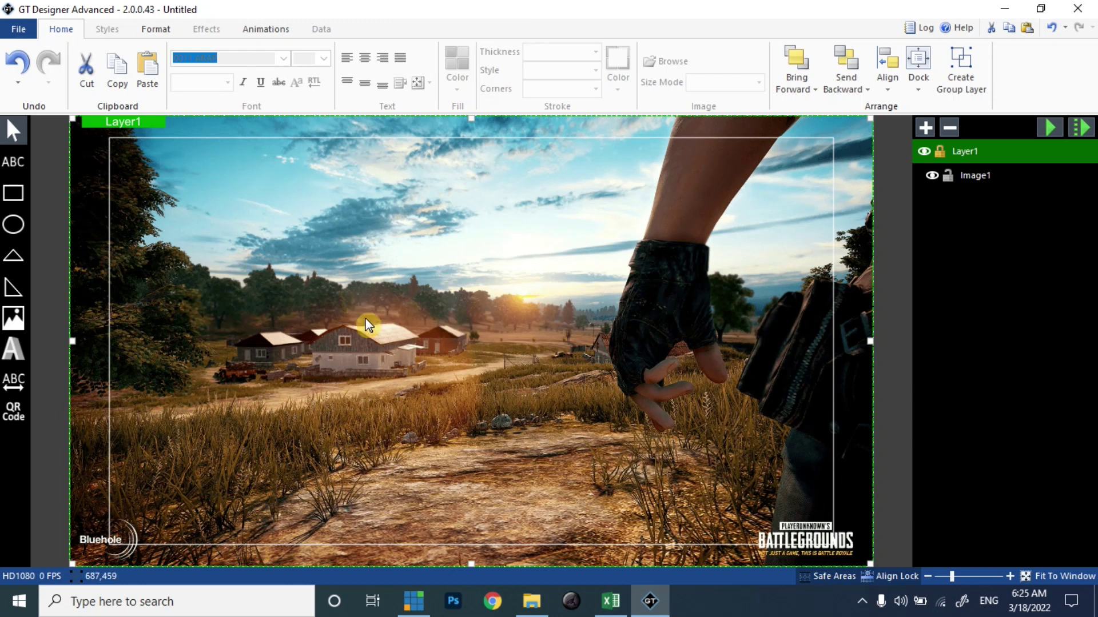
Rename the Image1 layer to BG.
double_click(984, 176)
text(BG)
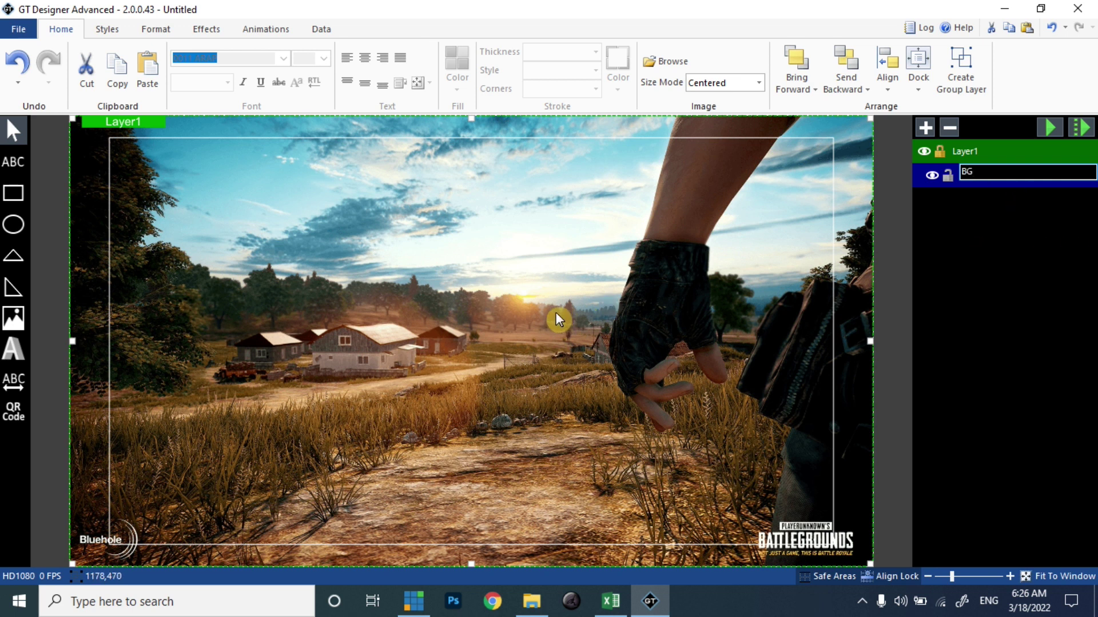
click(1011, 336)
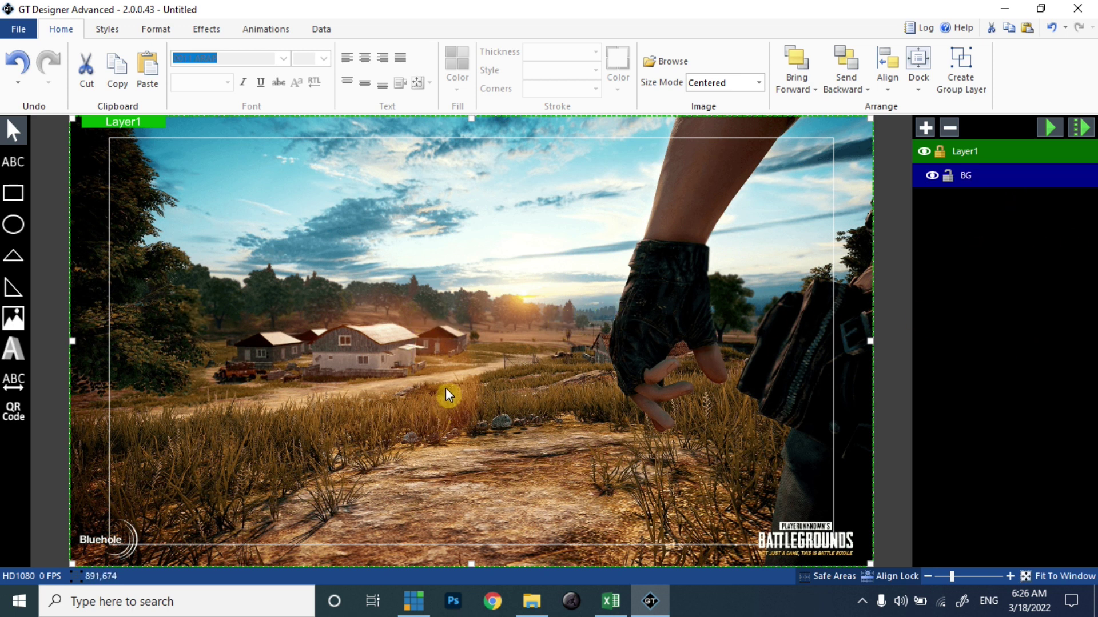
Draw a rectangle stretched over the entire canvas.
click(13, 194)
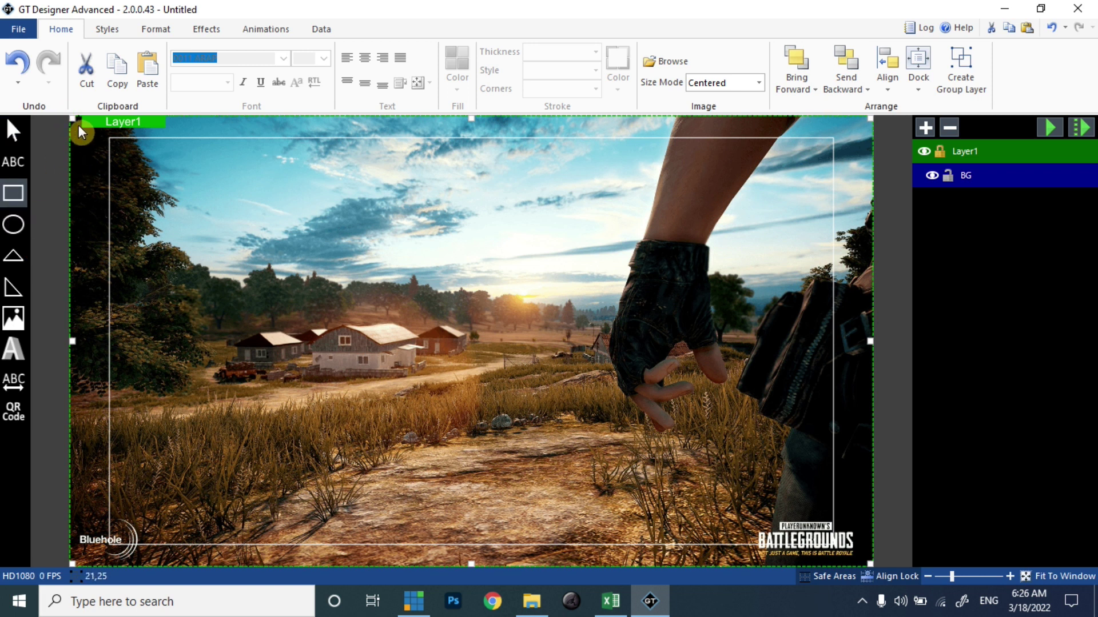
mouse_move(157, 165)
mouse_down()
mouse_move(437, 380)
mouse_move(658, 486)
mouse_move(871, 565)
mouse_up()
drag(156, 166, 70, 117)
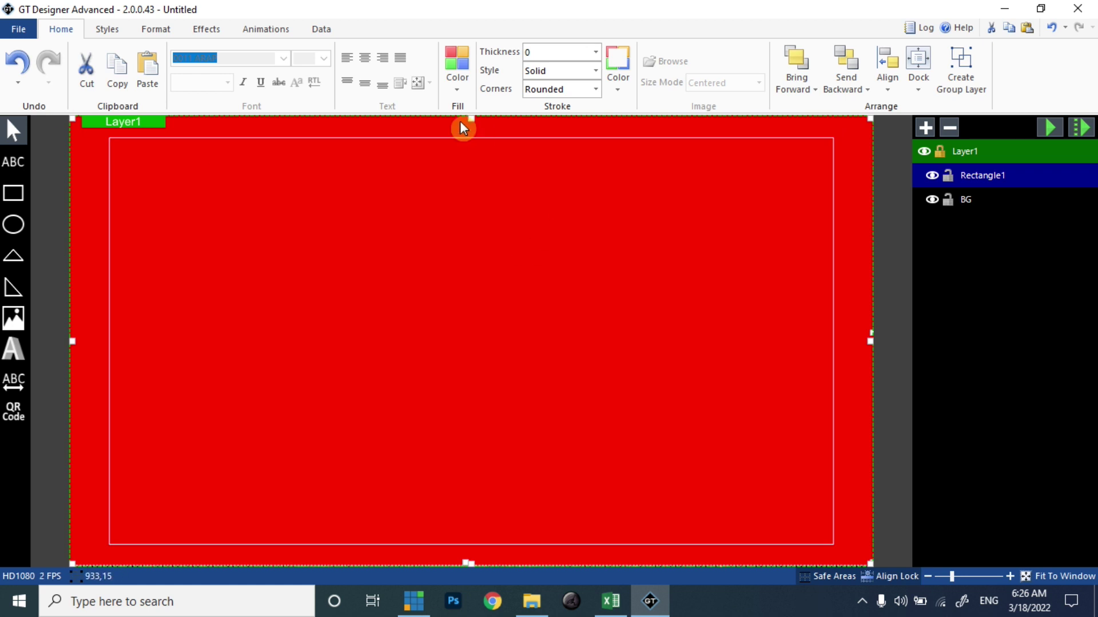
Give the rectangle a near-black fill and lower its alpha so the background shows through.
click(457, 75)
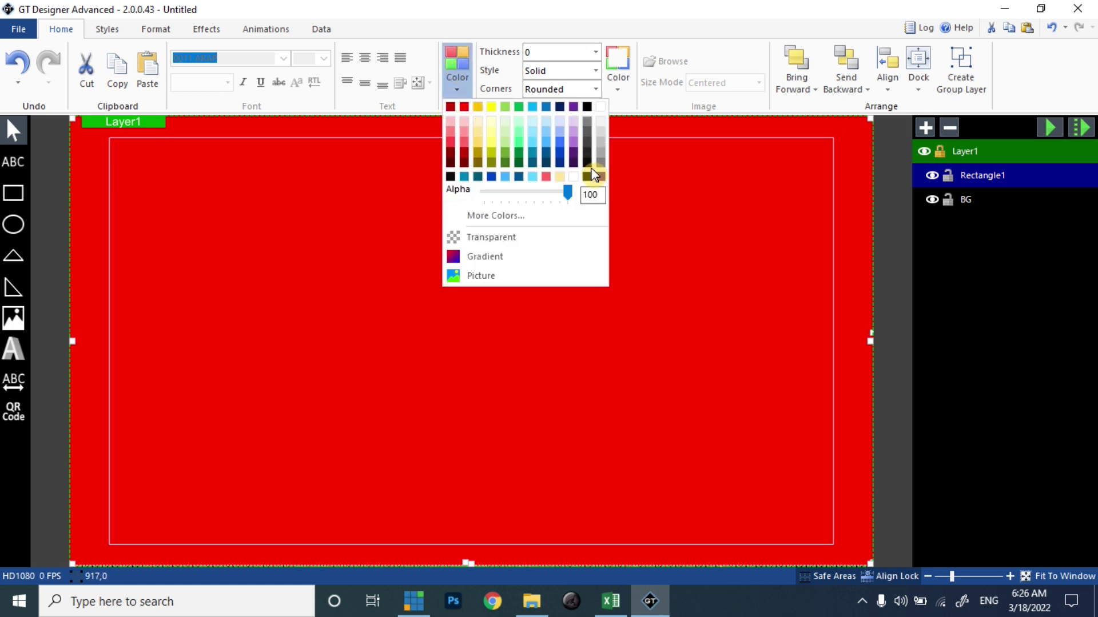
click(587, 163)
click(468, 59)
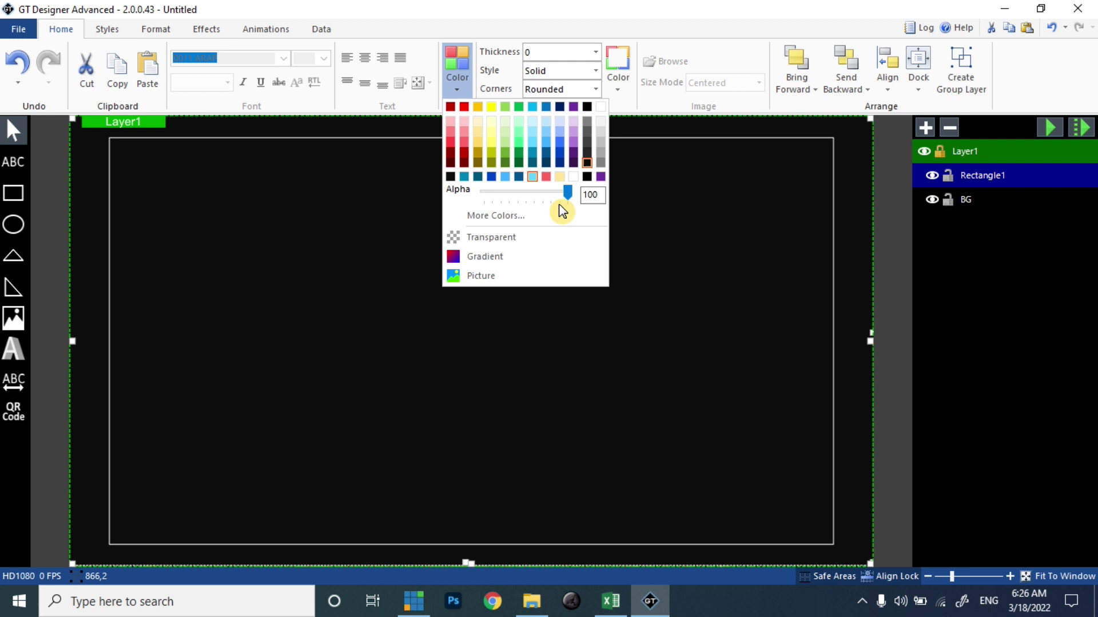
drag(572, 195, 551, 195)
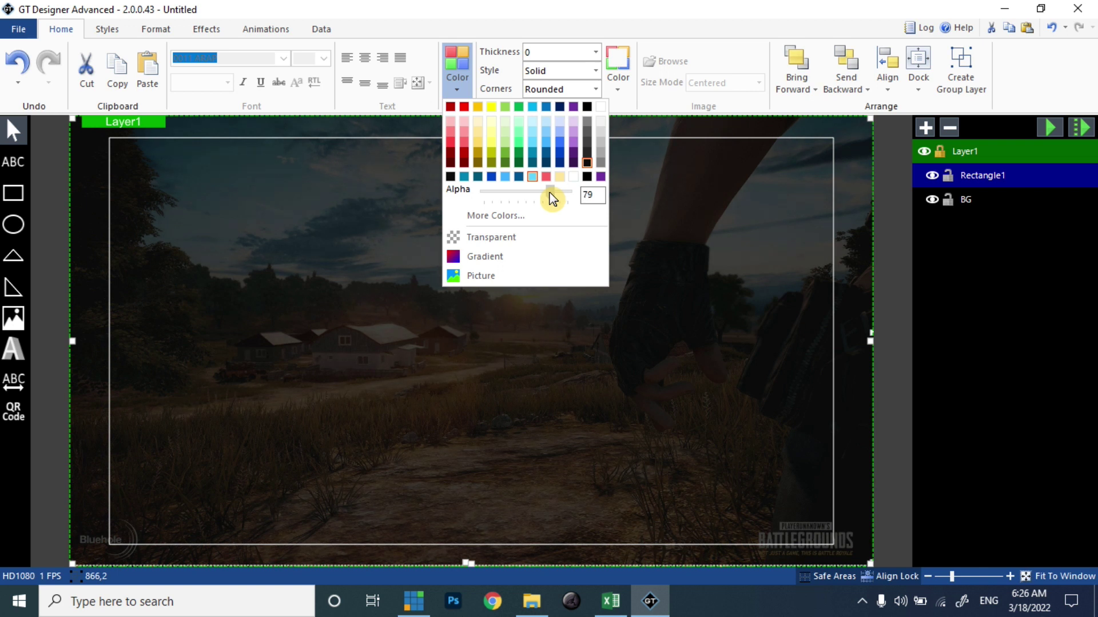
click(606, 338)
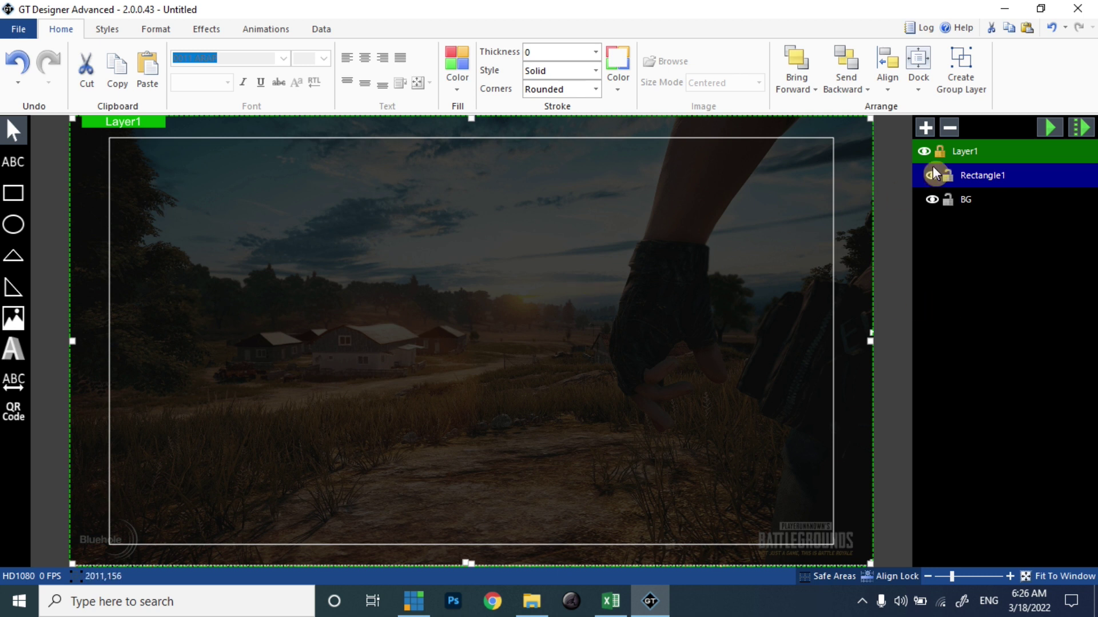
Add a new layer named Header above Layer1 and select it.
click(923, 127)
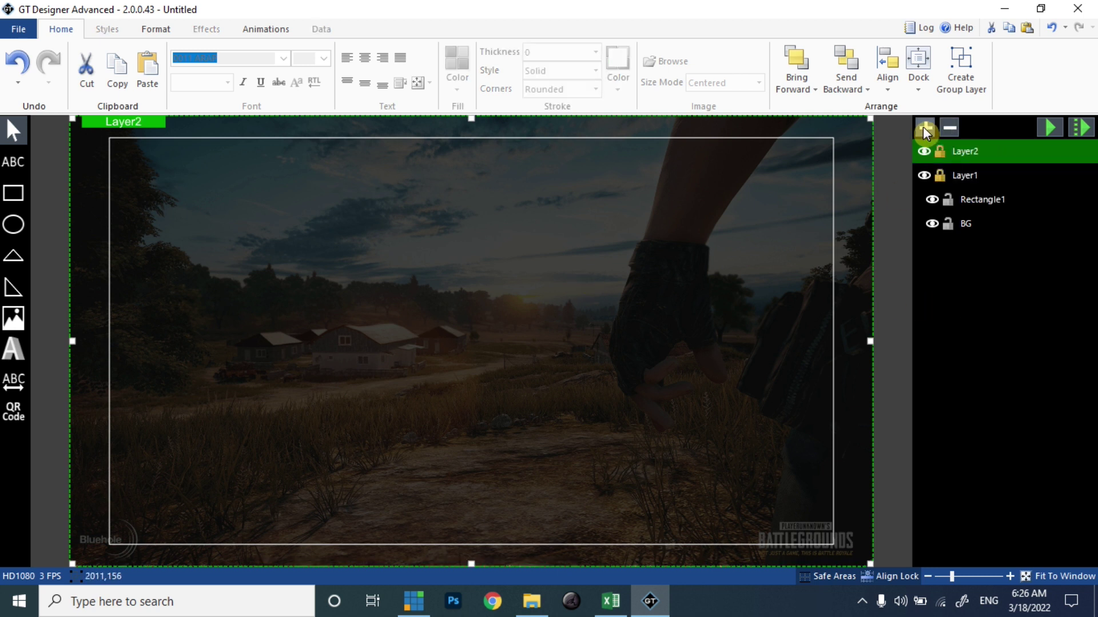
double_click(966, 151)
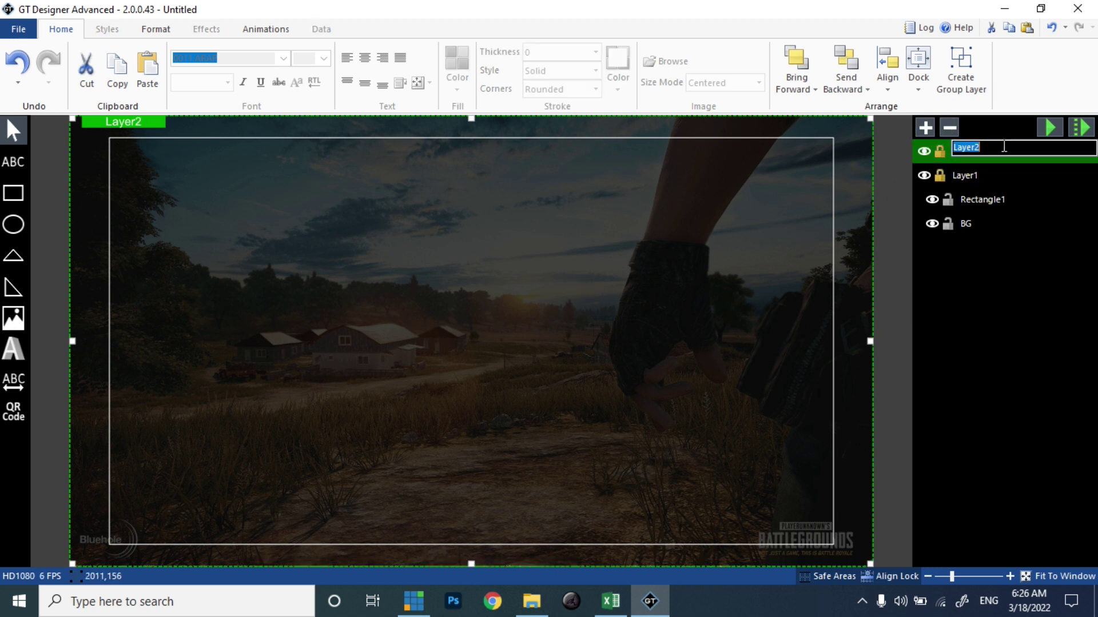
text(Head)
click(976, 170)
click(976, 150)
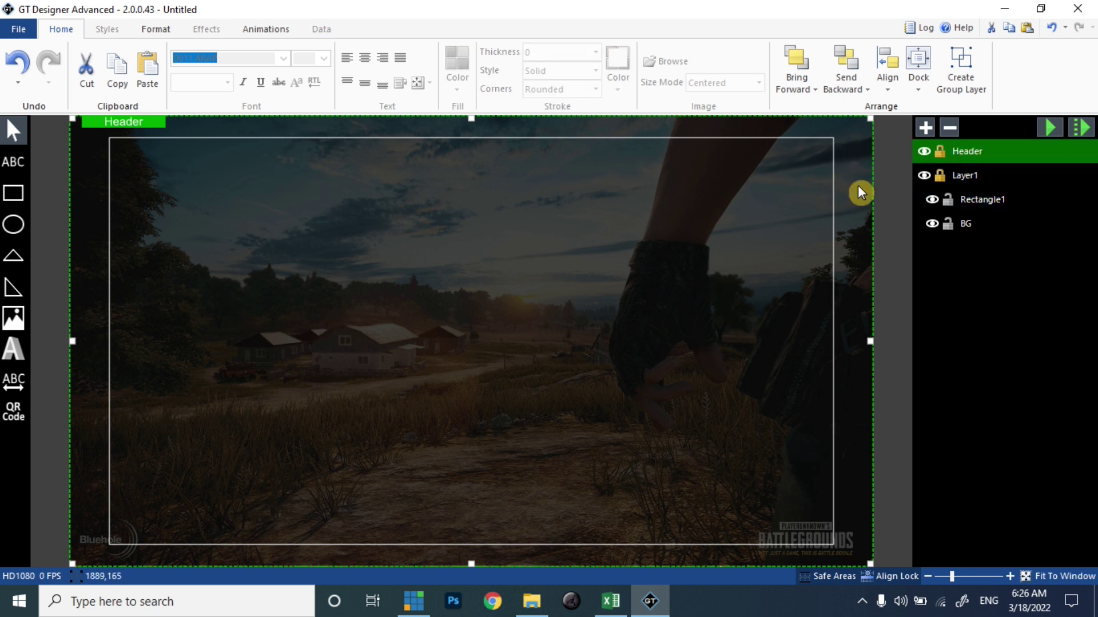
Draw a small header bar rectangle, Rectangle2, on the canvas.
click(10, 196)
click(154, 193)
mouse_move(215, 223)
mouse_down()
mouse_move(345, 221)
mouse_move(204, 224)
mouse_up()
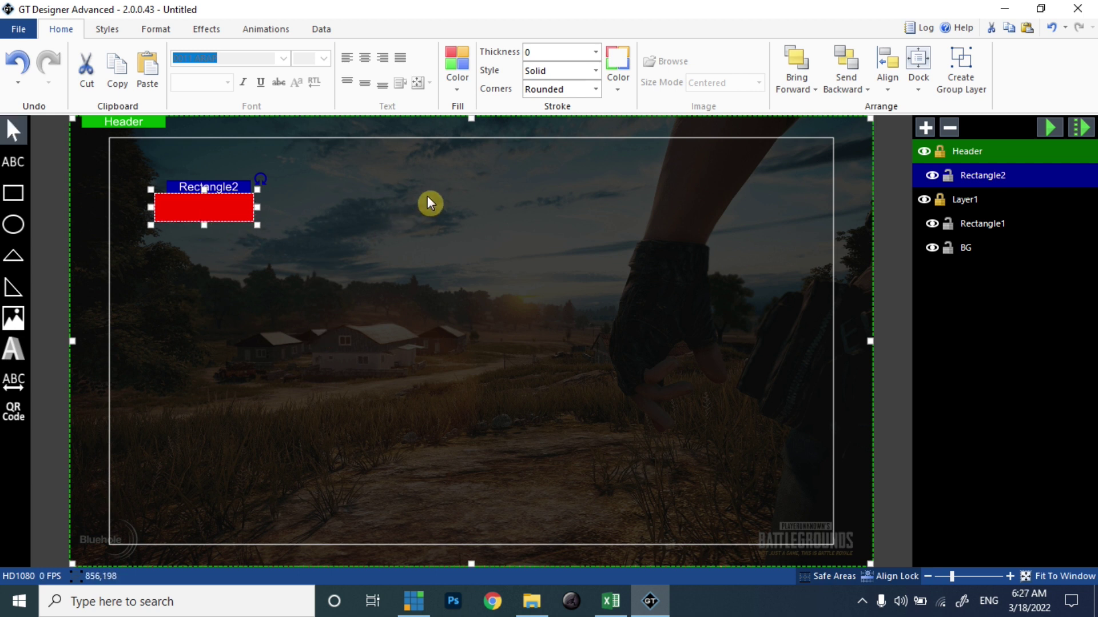
Change Rectangle2's fill to light blue, then to a darker teal.
click(461, 64)
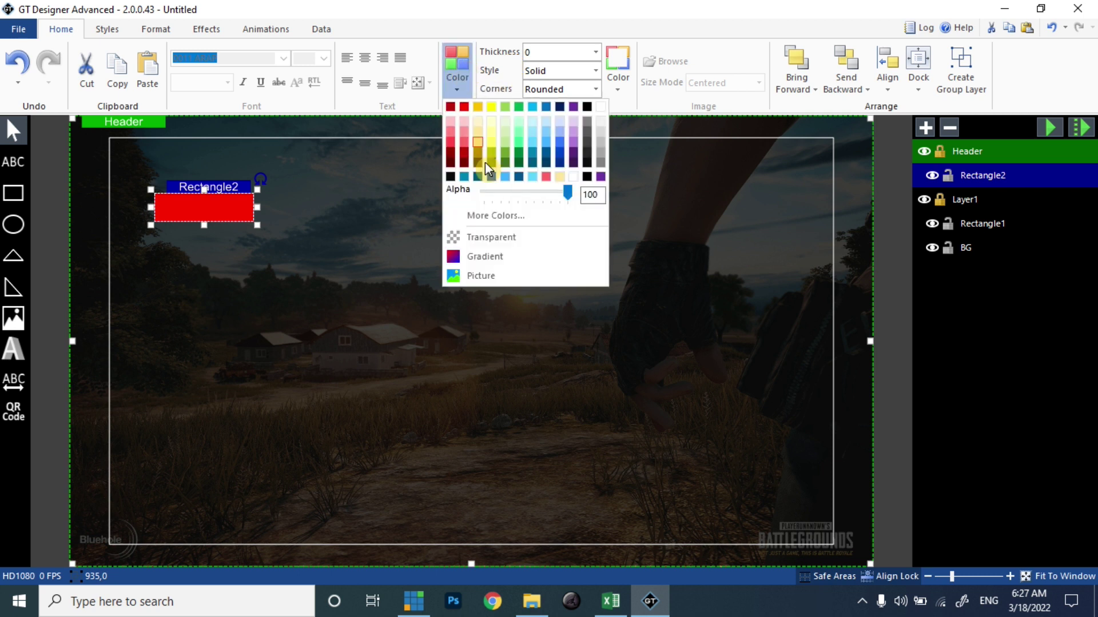
click(505, 176)
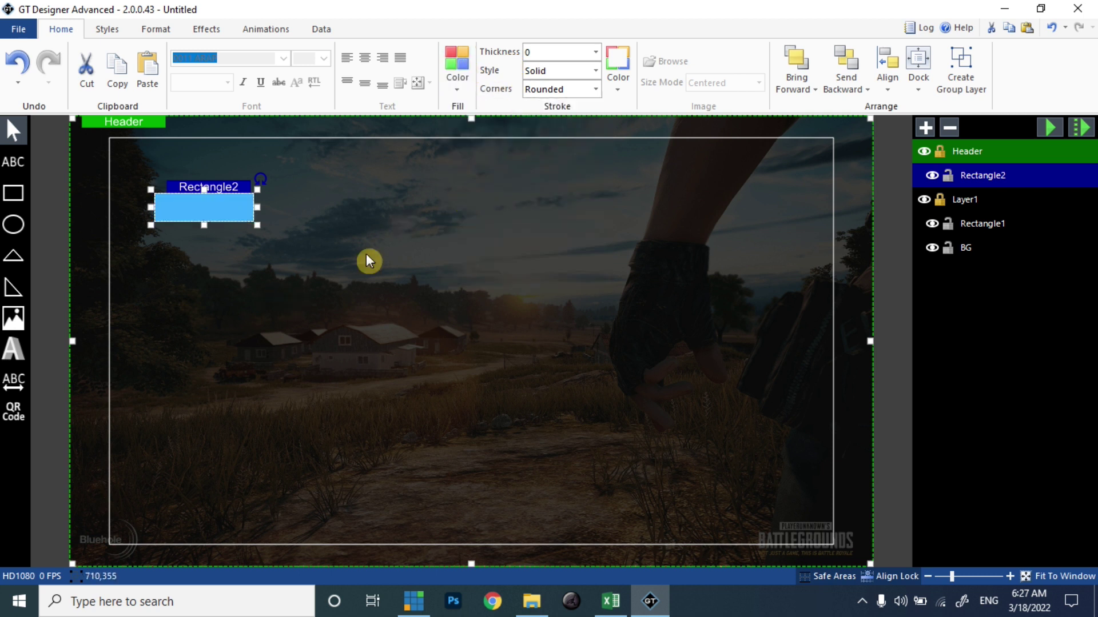
click(470, 82)
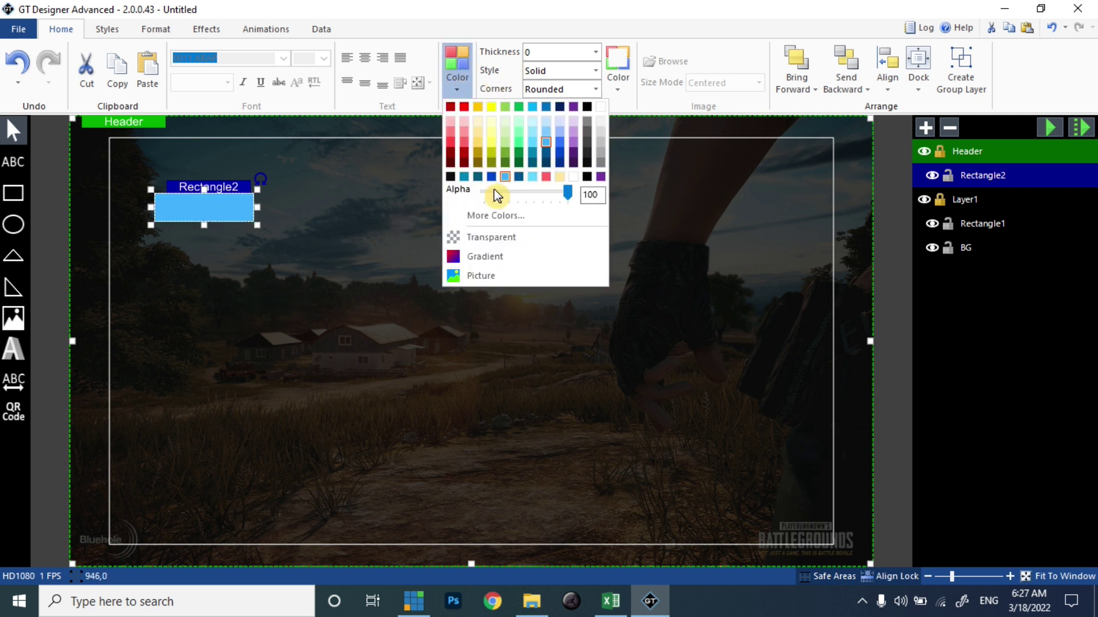
click(532, 163)
click(438, 248)
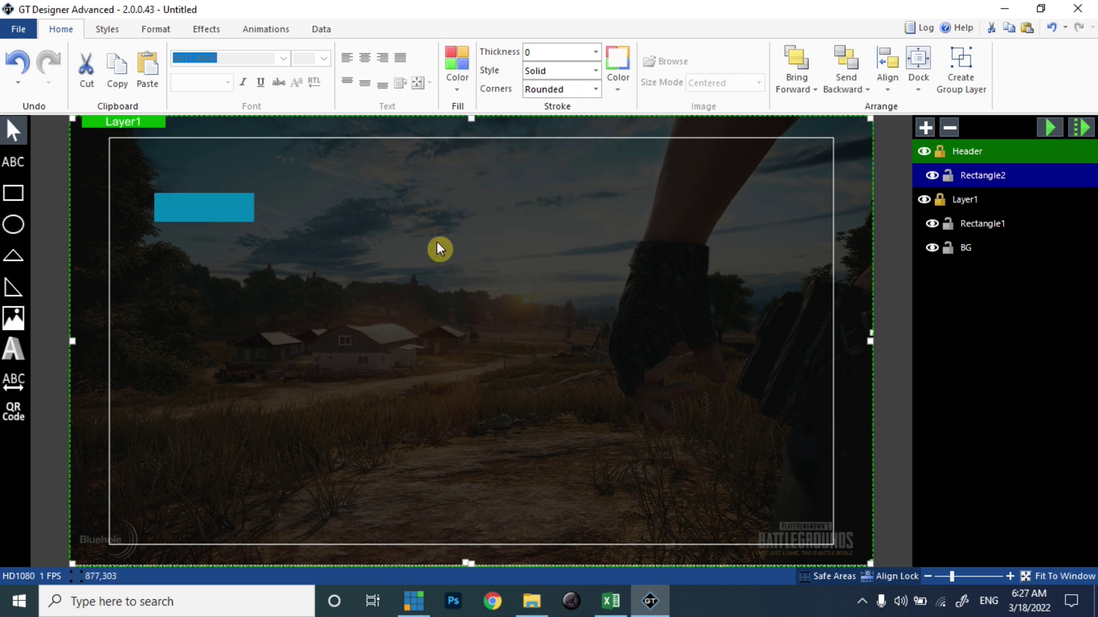
click(228, 215)
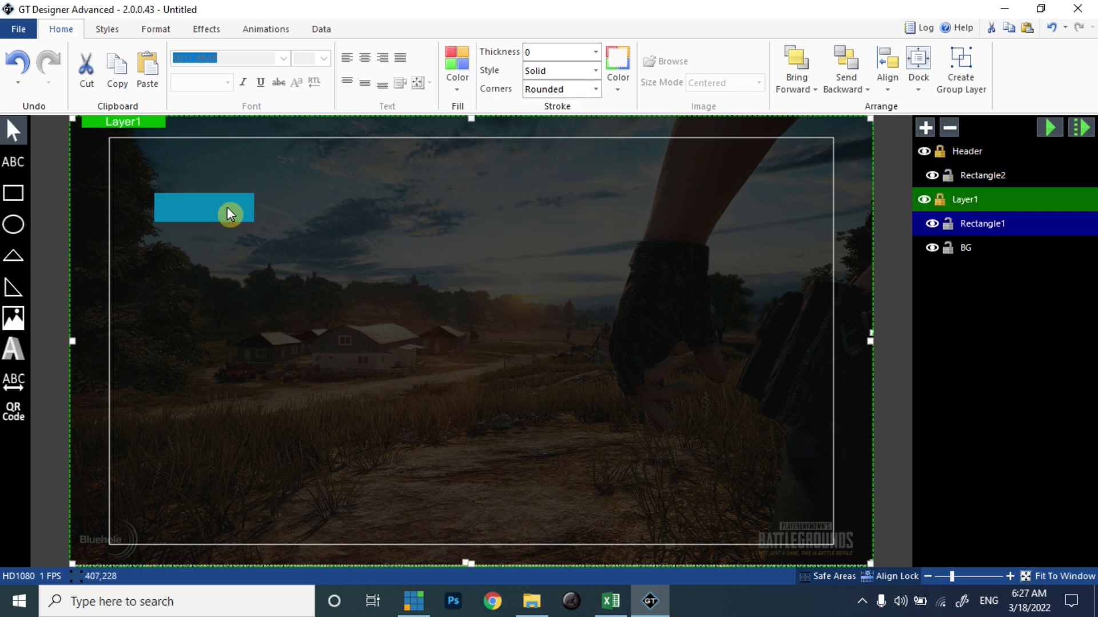
click(972, 179)
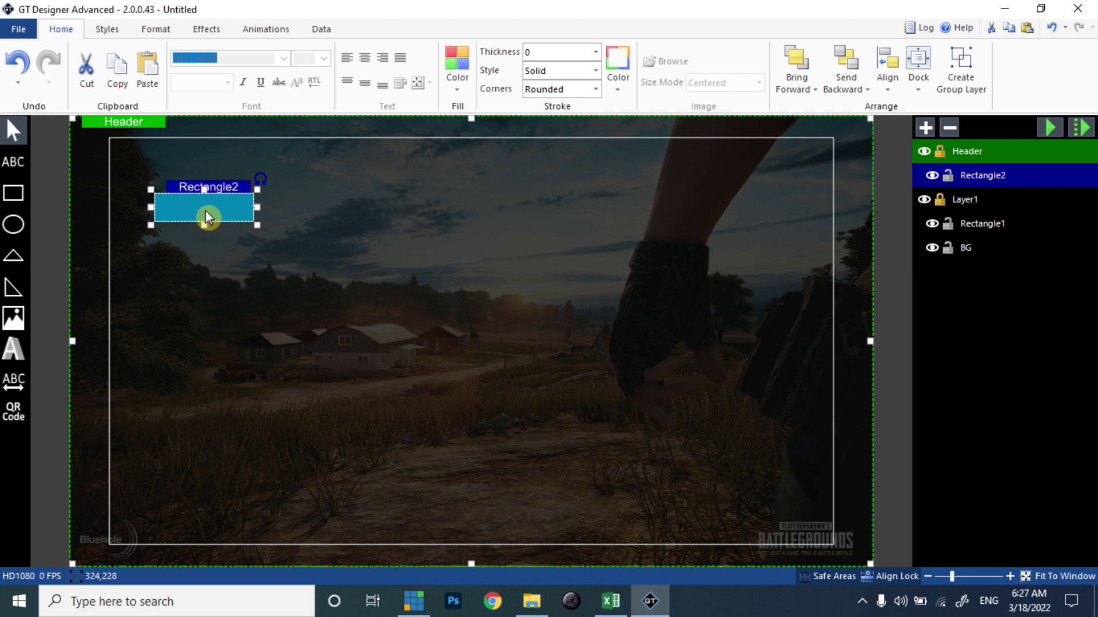
Set Rectangle2's Skew X to 17 in the Effects tab.
click(201, 30)
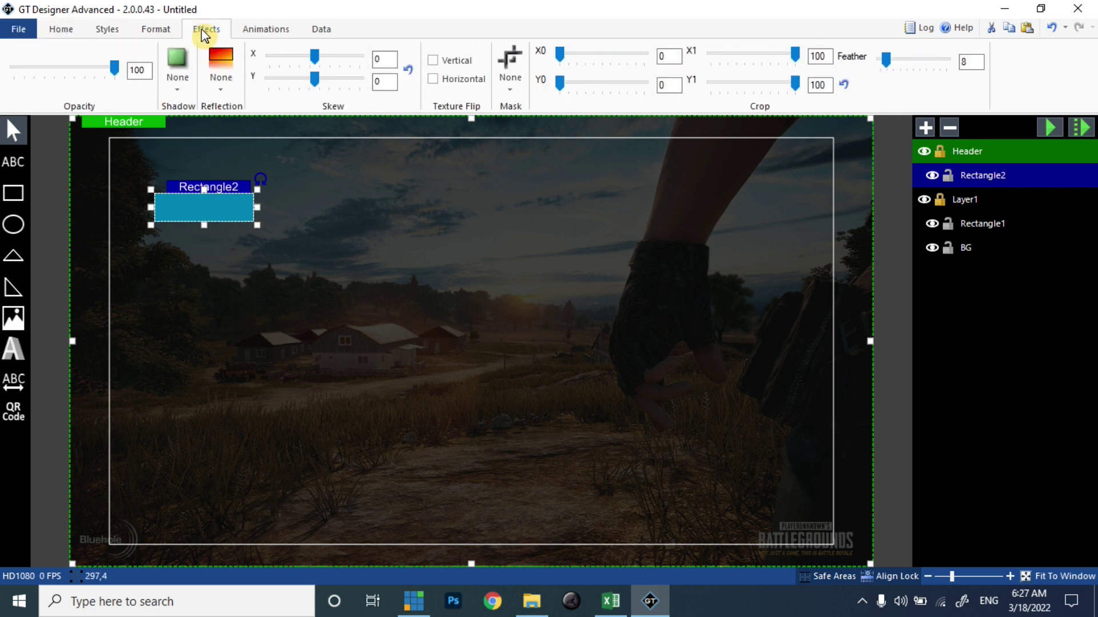
mouse_move(320, 57)
mouse_down()
mouse_move(317, 67)
mouse_move(338, 59)
mouse_move(265, 59)
mouse_move(316, 59)
mouse_up()
double_click(383, 58)
text(17)
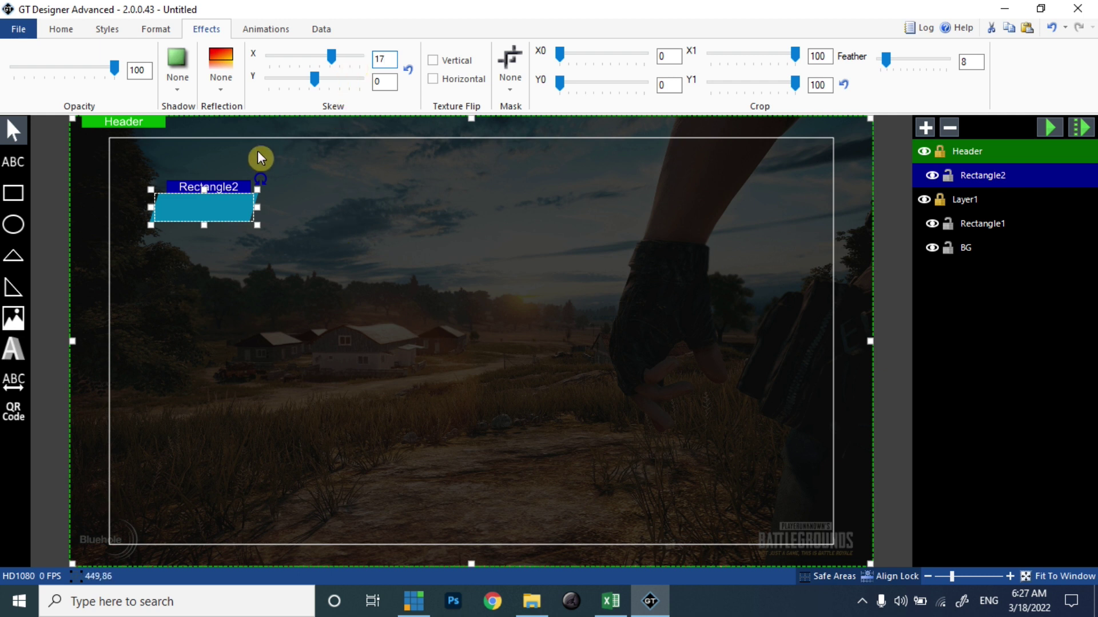
click(307, 283)
Lock the Rectangle1 and BG layers in the Layers panel.
click(221, 213)
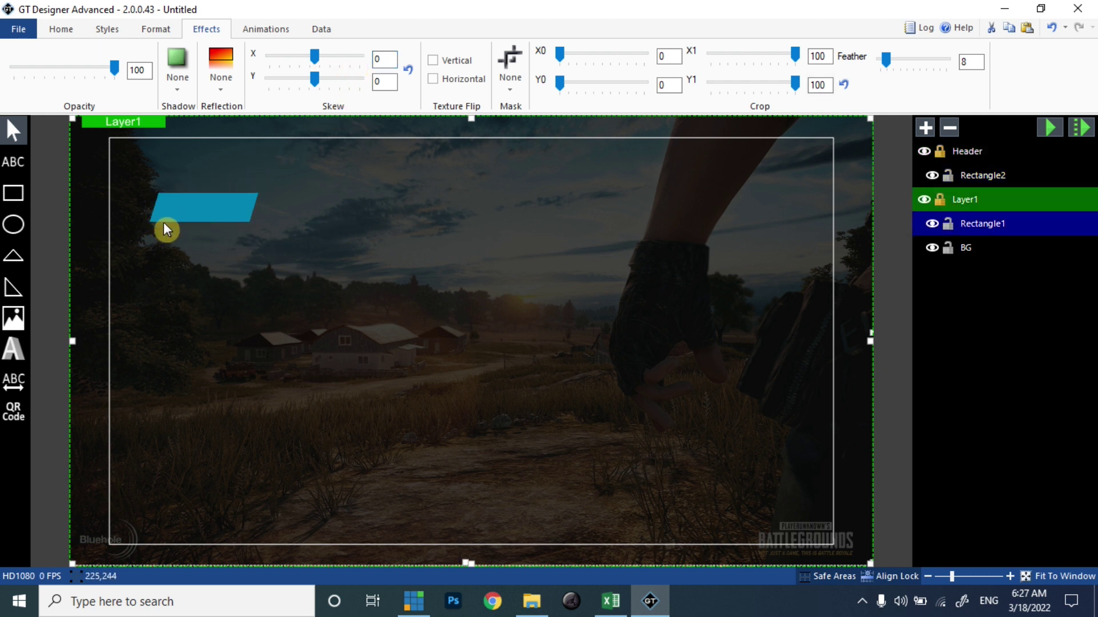
click(996, 176)
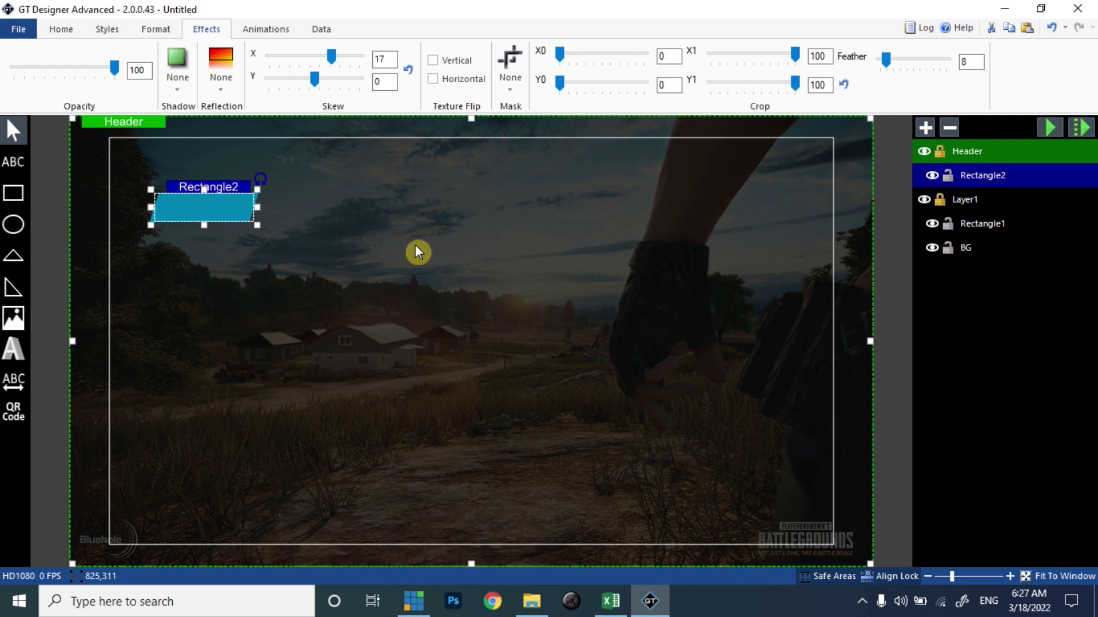
click(947, 224)
click(947, 248)
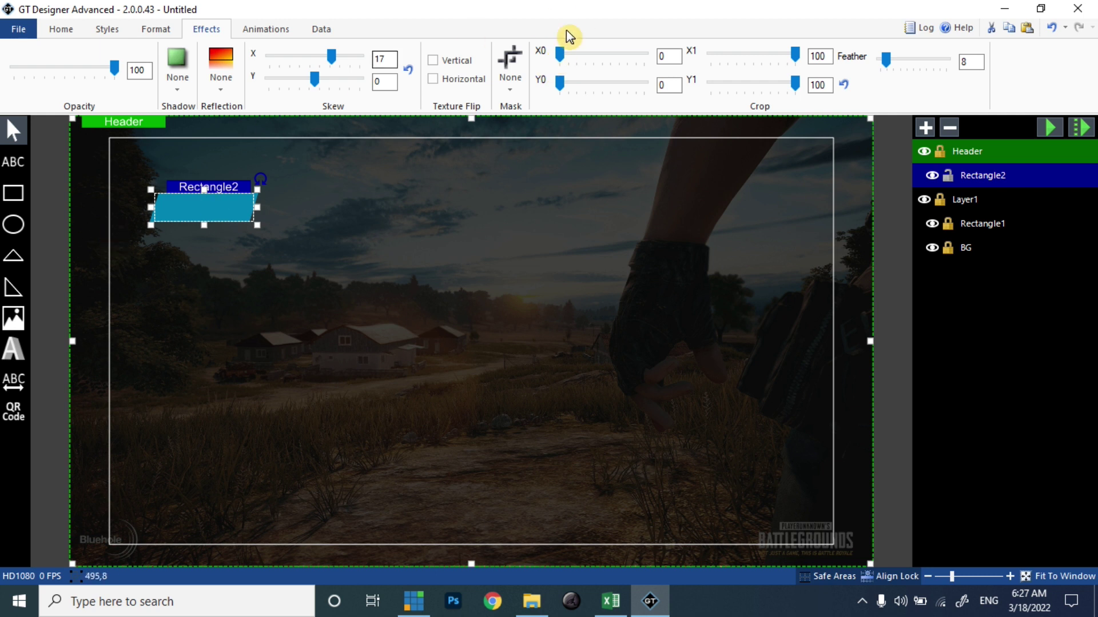
Set Rectangle2's left crop X0 to 18 and its feather to 0.
drag(568, 58, 572, 57)
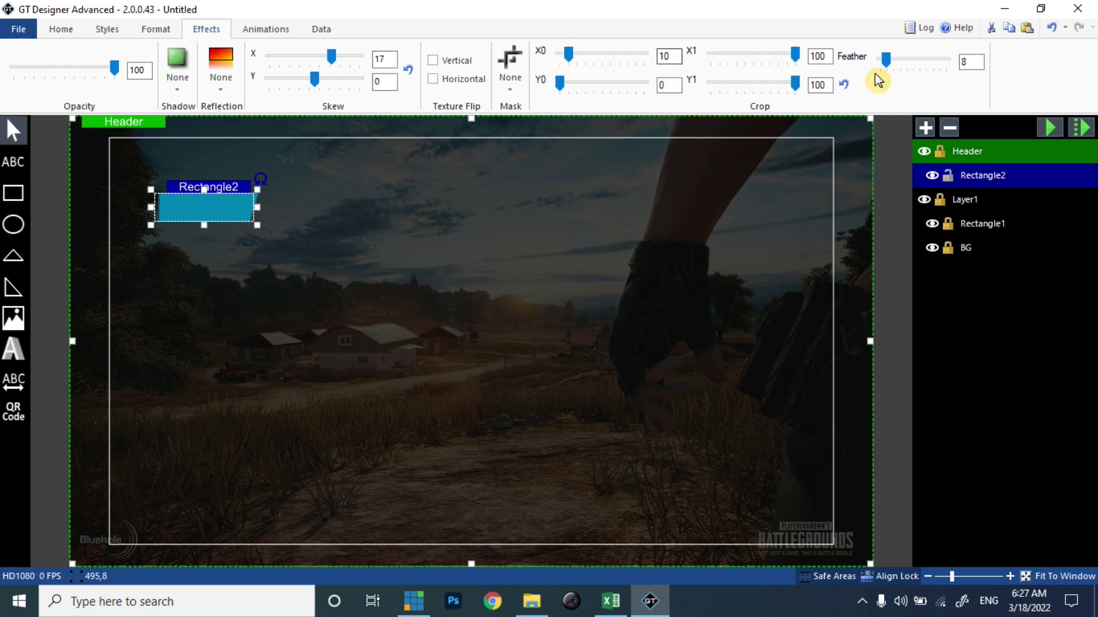
drag(670, 55, 643, 61)
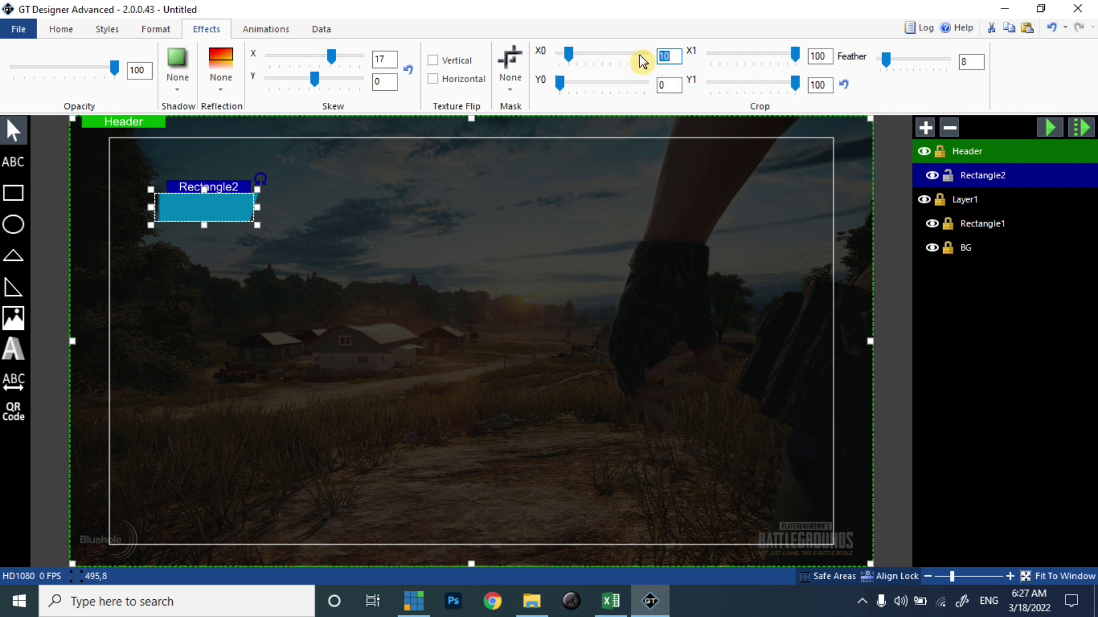
text(18)
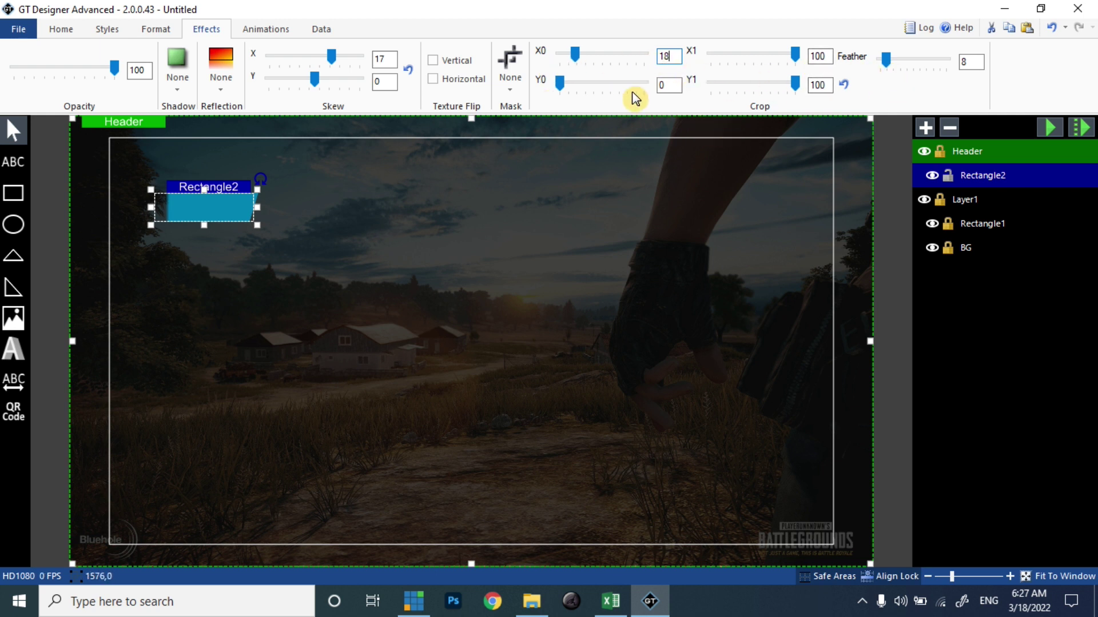
drag(891, 62, 833, 61)
click(296, 301)
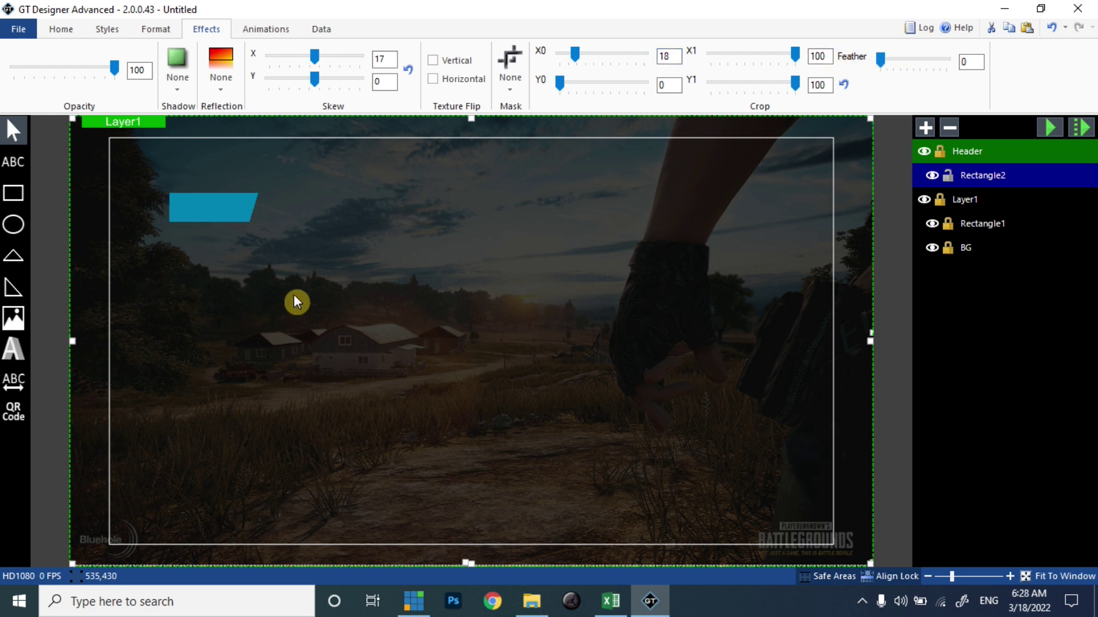
click(225, 213)
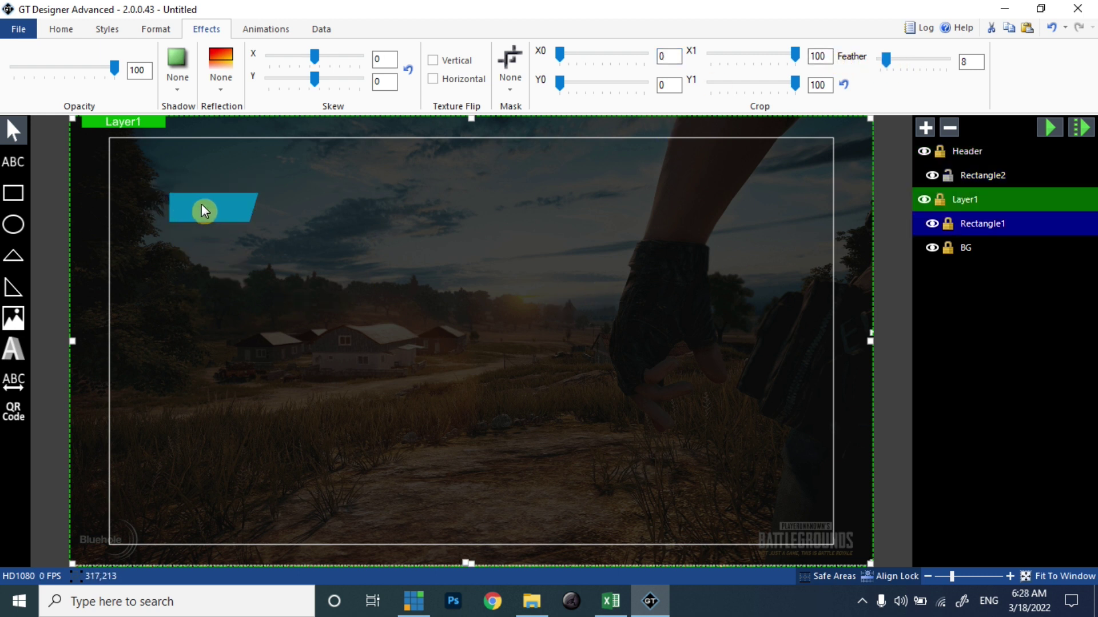